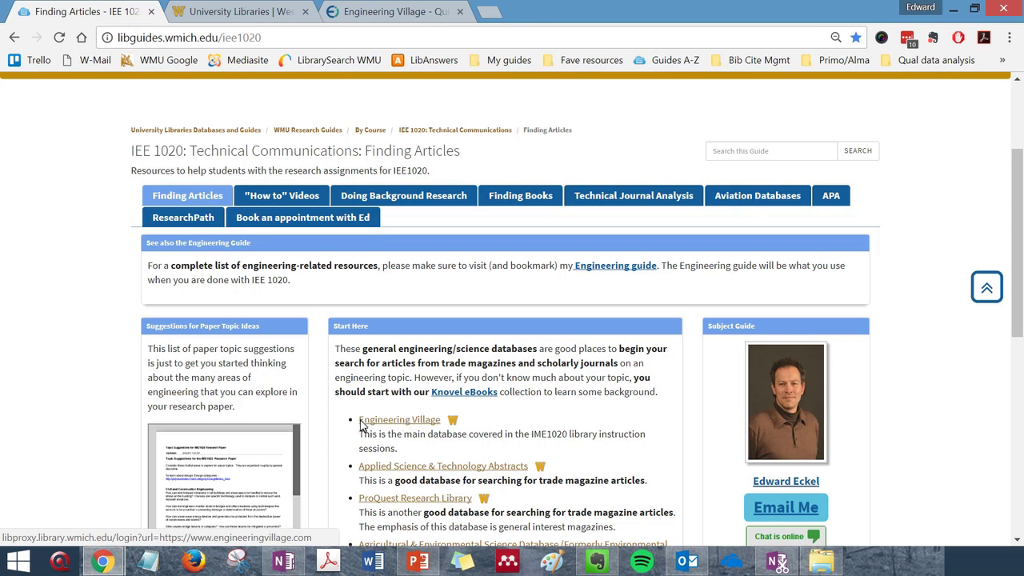
- Locate the Engineering Village link in the course guide and in the University Libraries' A-Z database list under E
{"action": "left_click_drag", "start_coordinate": [355, 421], "coordinate": [441, 427]}
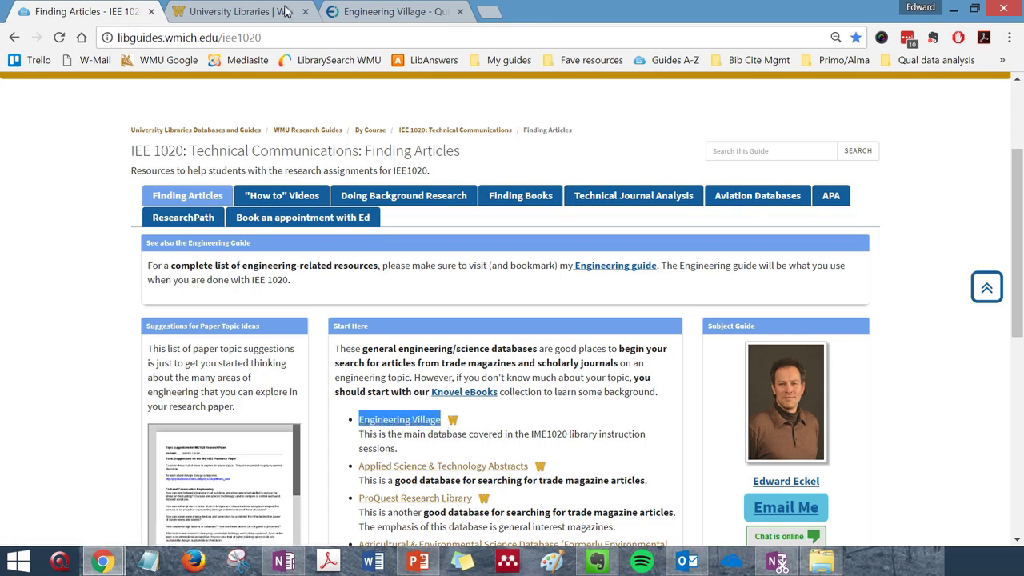
{"action": "left_click", "coordinate": [253, 10]}
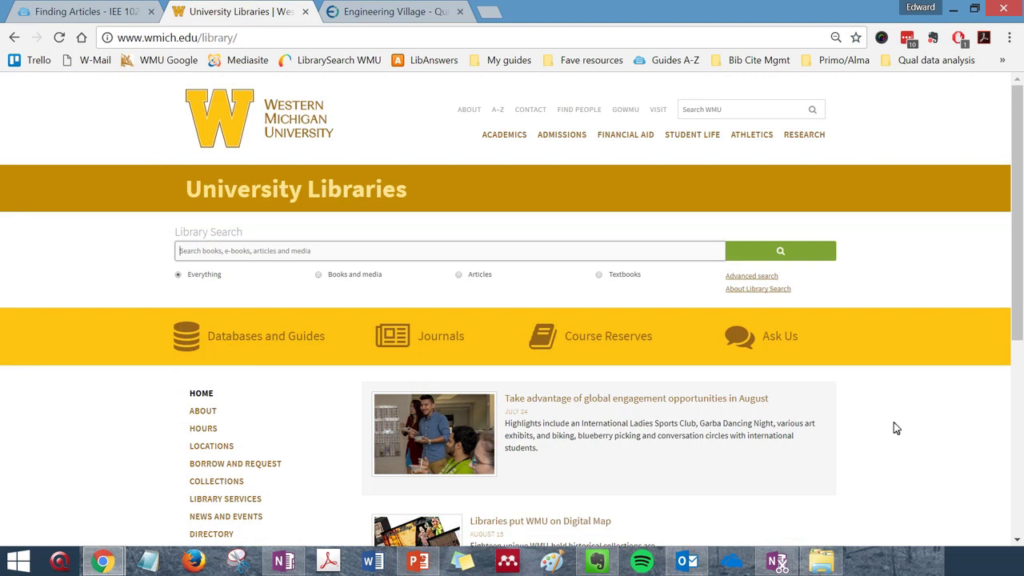
{"action": "left_click", "coordinate": [289, 339]}
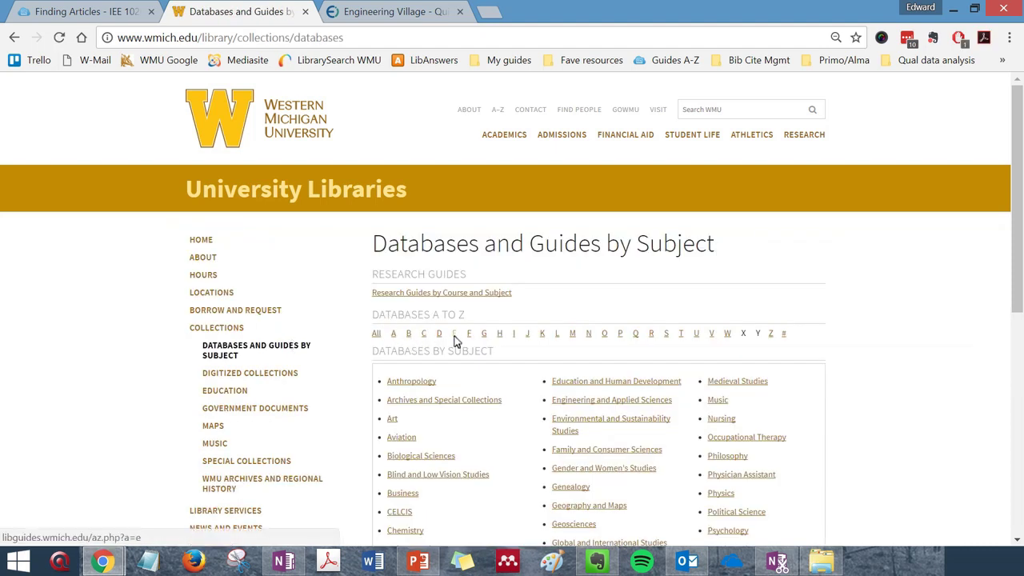
{"action": "left_click", "coordinate": [454, 334]}
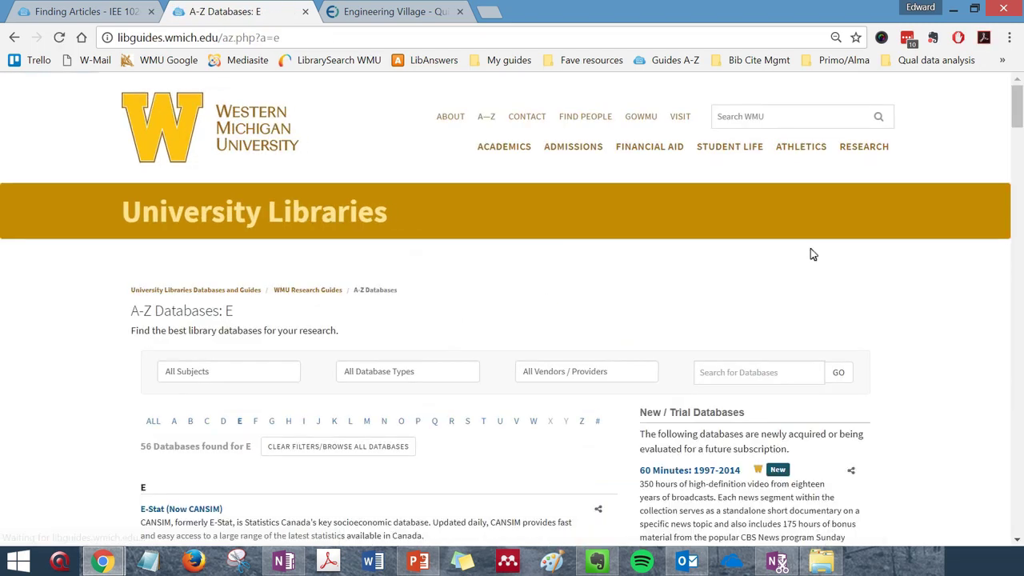
{"action": "left_click_drag", "start_coordinate": [1017, 109], "coordinate": [1018, 391]}
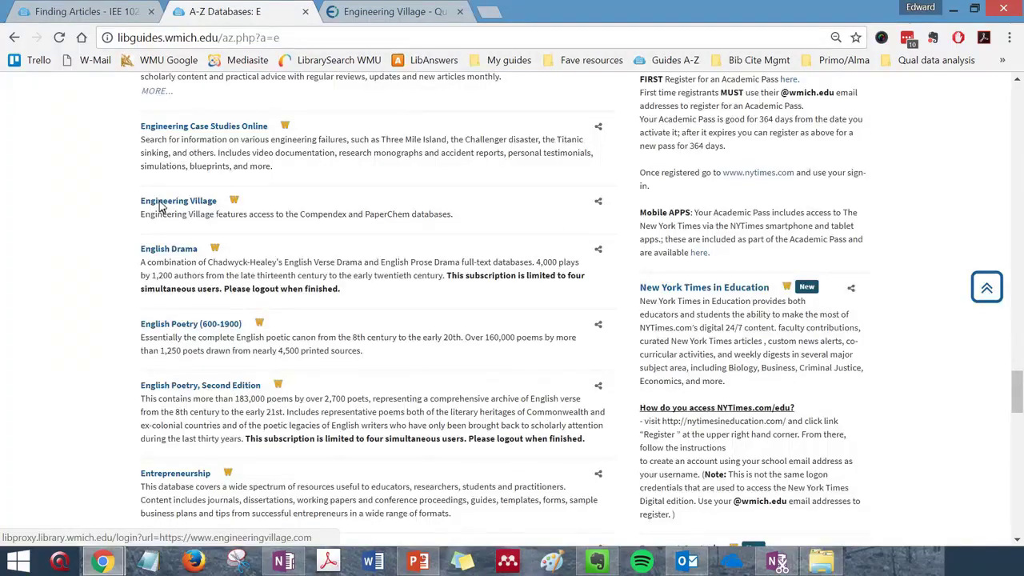
{"action": "left_click_drag", "start_coordinate": [138, 203], "coordinate": [219, 202]}
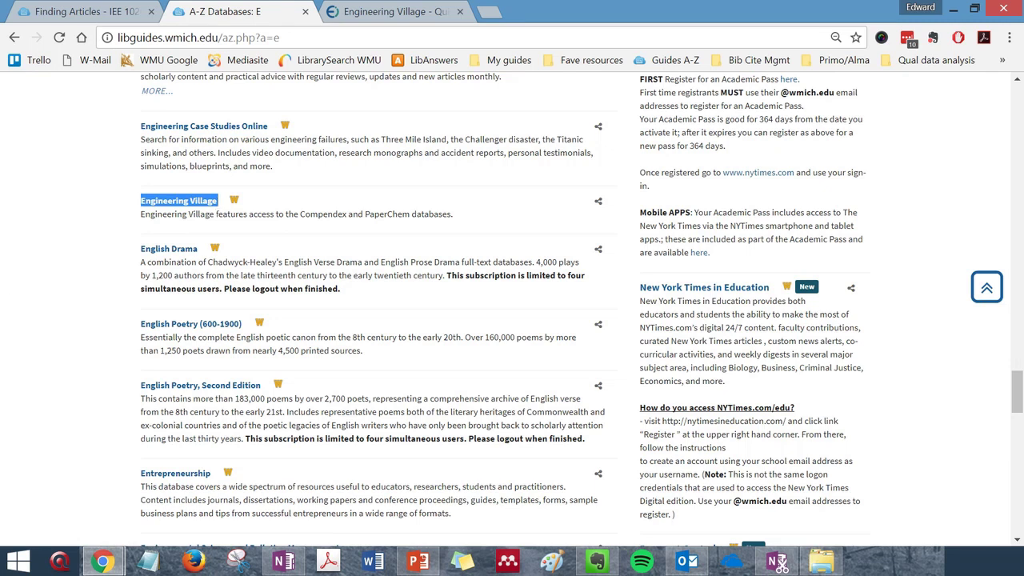
- Switch to Engineering Village, add a second quick search field, and limit both fields to Subject/Title/Abstract
{"action": "left_click", "coordinate": [412, 11]}
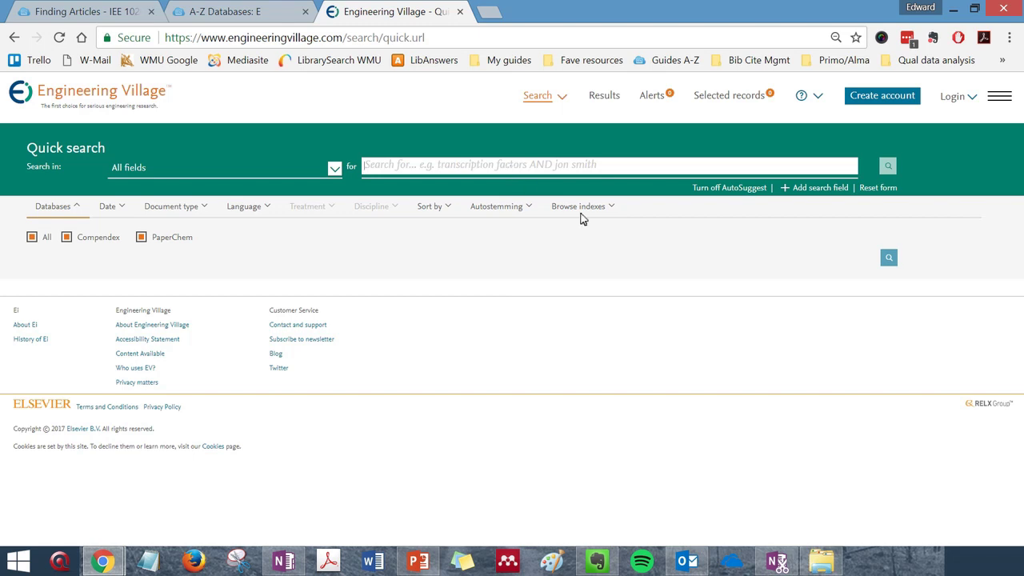
{"action": "left_click", "coordinate": [802, 189]}
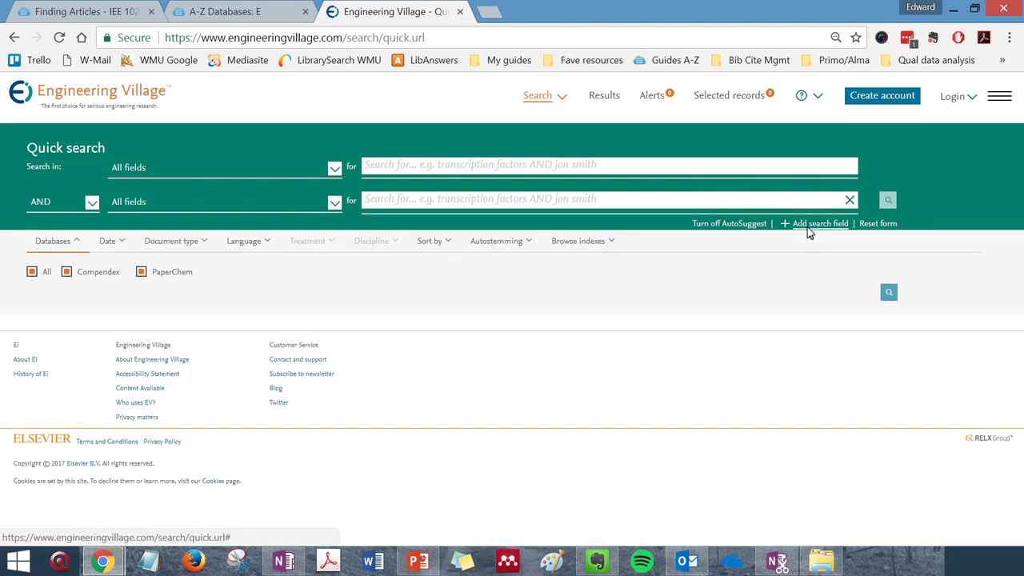
{"action": "left_click", "coordinate": [335, 172]}
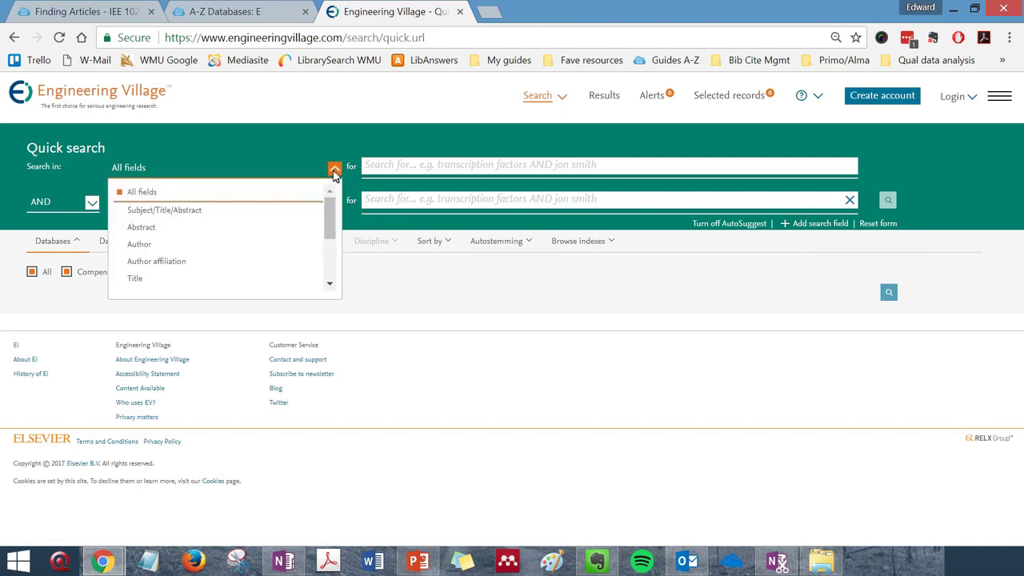
{"action": "left_click", "coordinate": [334, 170]}
{"action": "left_click", "coordinate": [335, 205]}
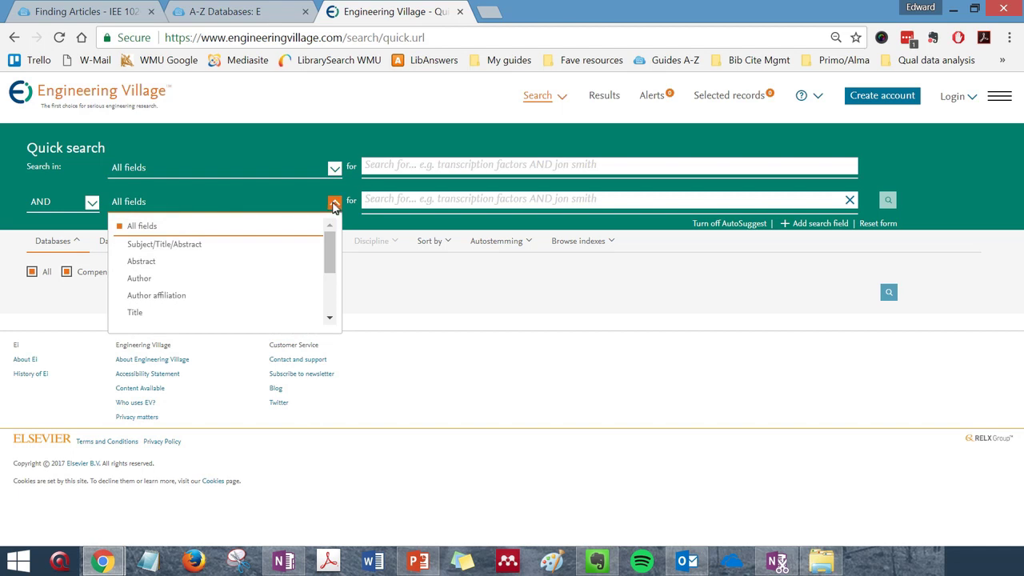
{"action": "left_click", "coordinate": [180, 313]}
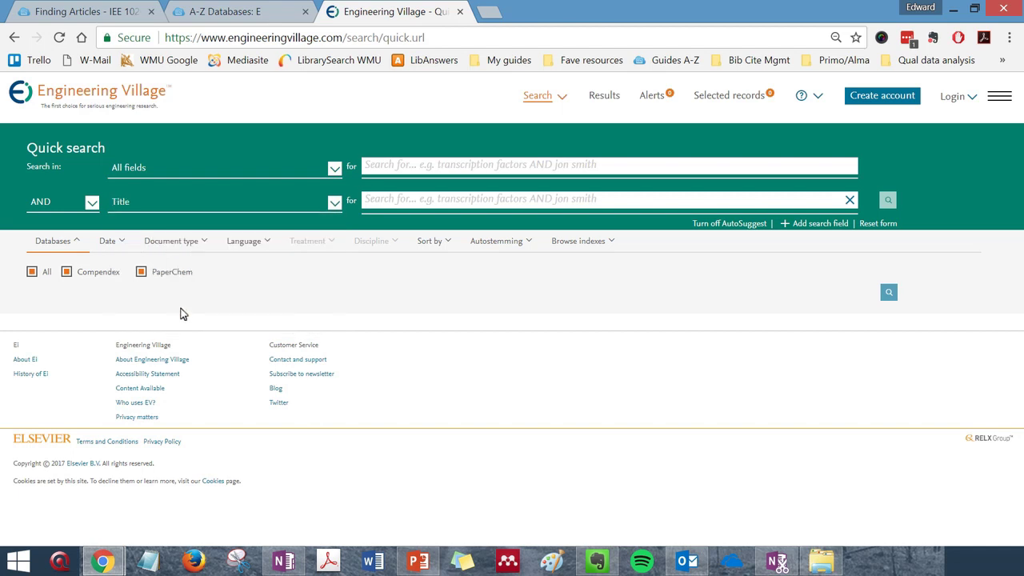
{"action": "left_click", "coordinate": [334, 204]}
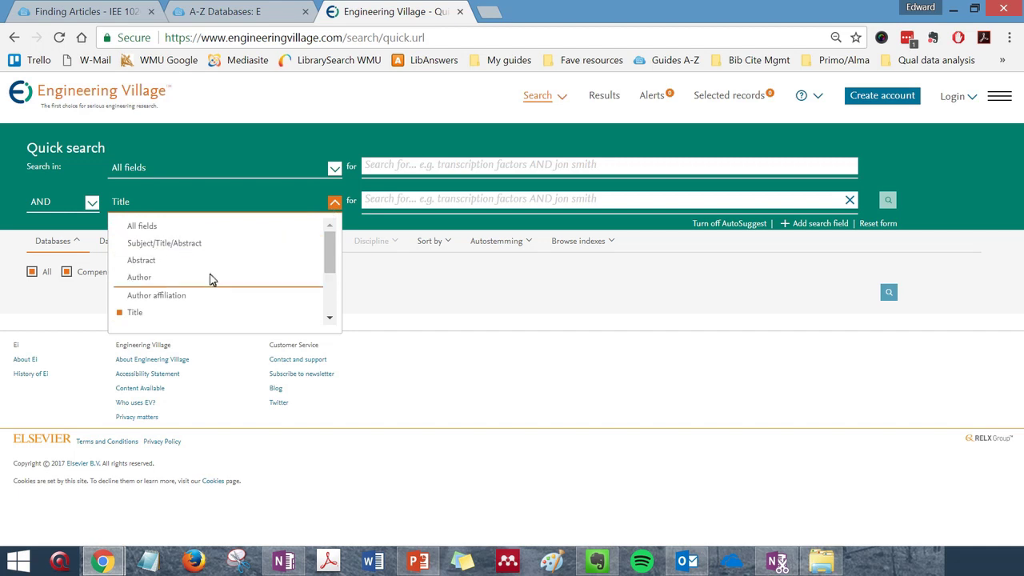
{"action": "left_click", "coordinate": [192, 244]}
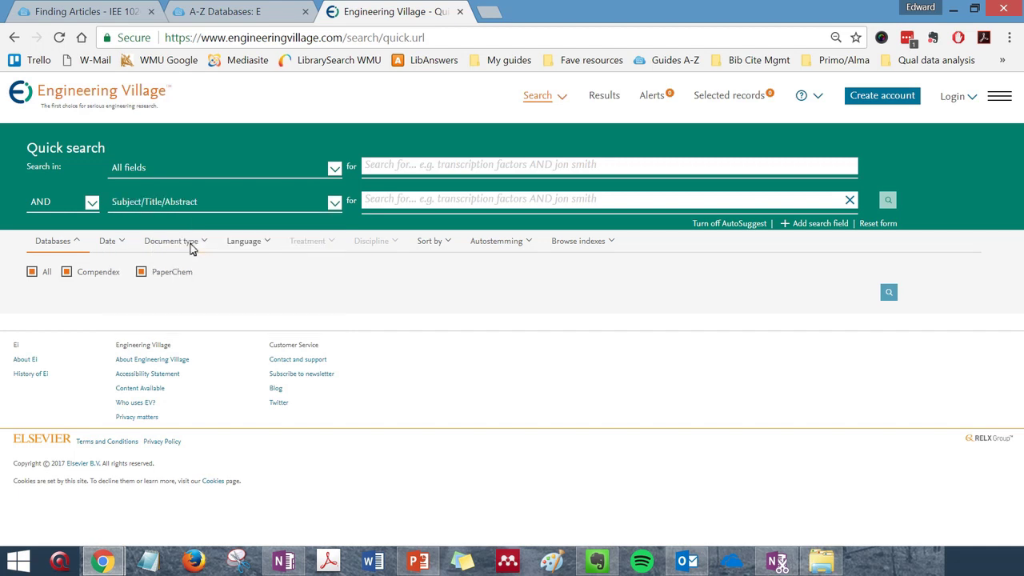
{"action": "left_click", "coordinate": [334, 168]}
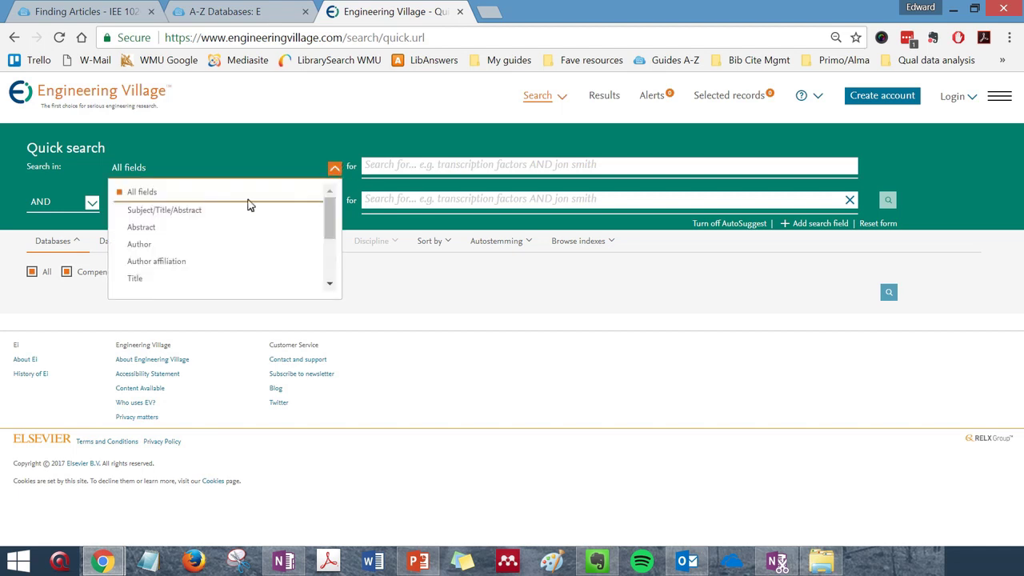
{"action": "left_click", "coordinate": [222, 211]}
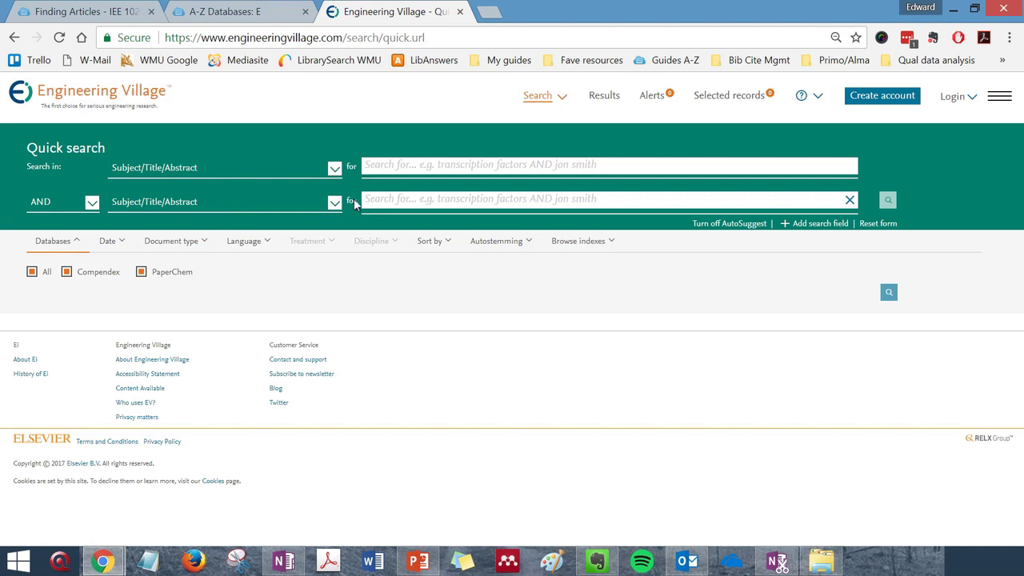
- Enter Aviation OR aircraft OR airplanes as the first search term and "bird strikes" in quotation marks as the second
{"action": "left_click", "coordinate": [422, 170]}
{"action": "type", "text": "Aviation OR"}
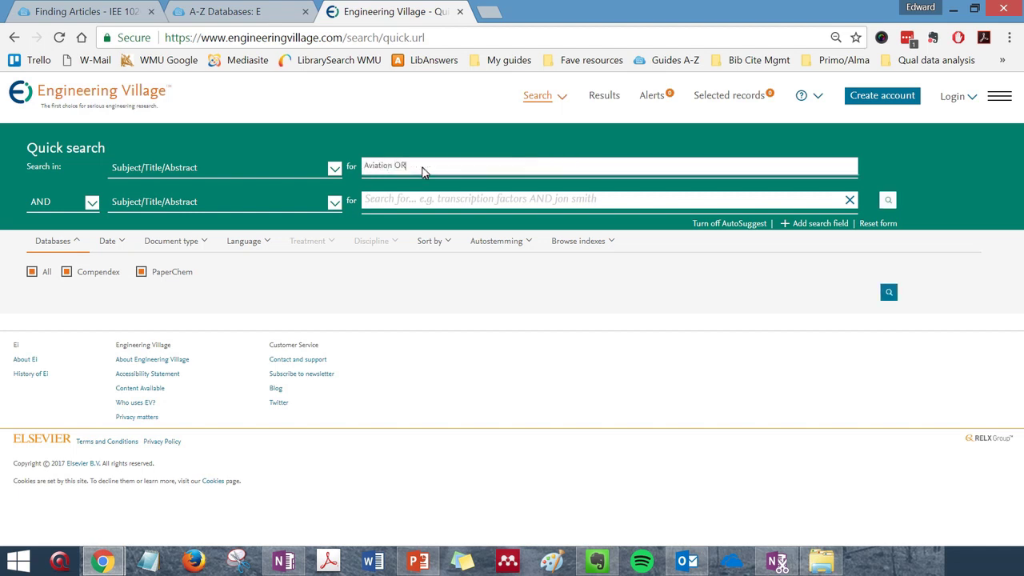
{"action": "type", "text": " airc"}
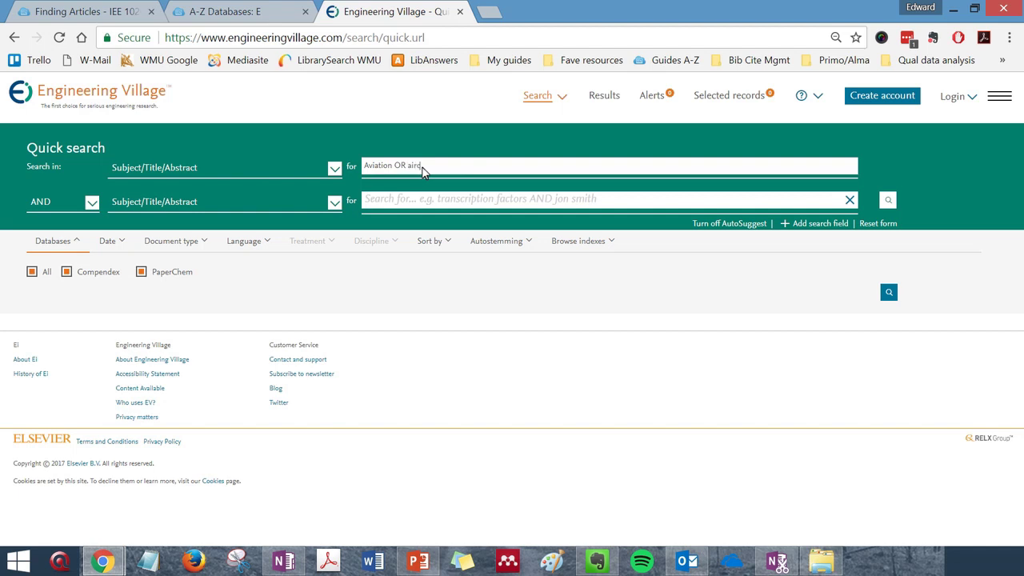
{"action": "type", "text": "raft OR airplanes"}
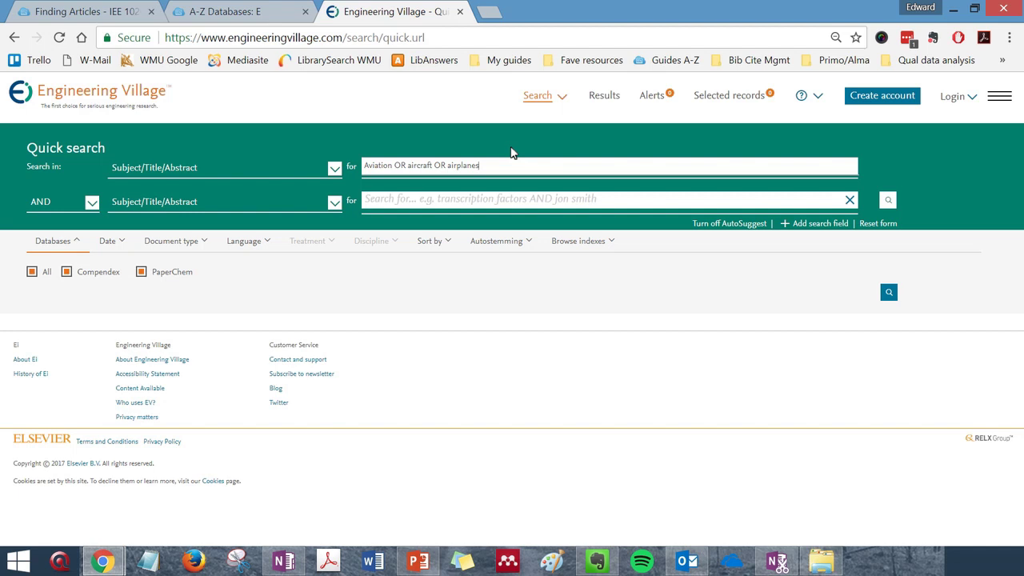
{"action": "left_click", "coordinate": [478, 199]}
{"action": "type", "text": "\""}
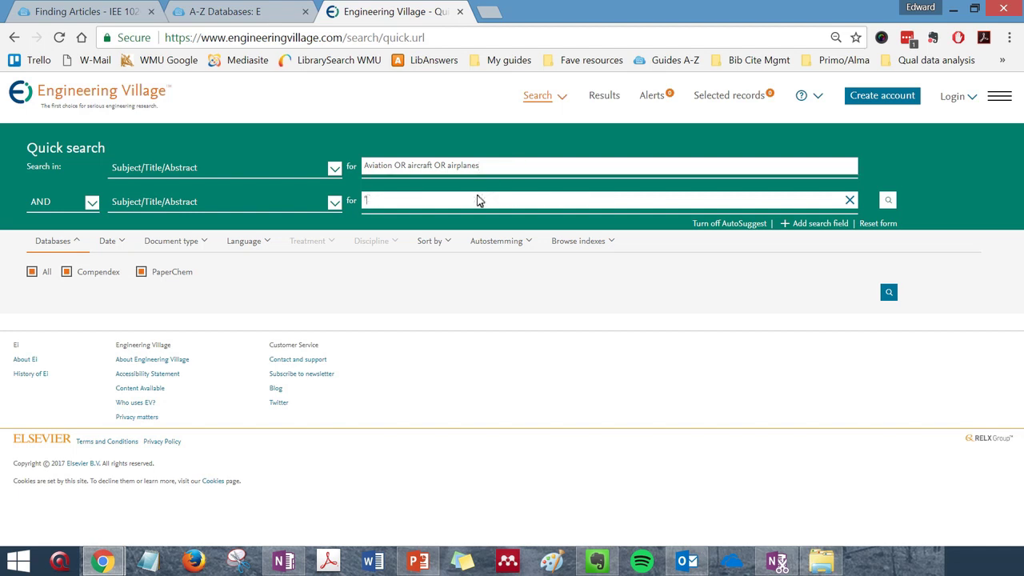
{"action": "type", "text": "bird strikes\""}
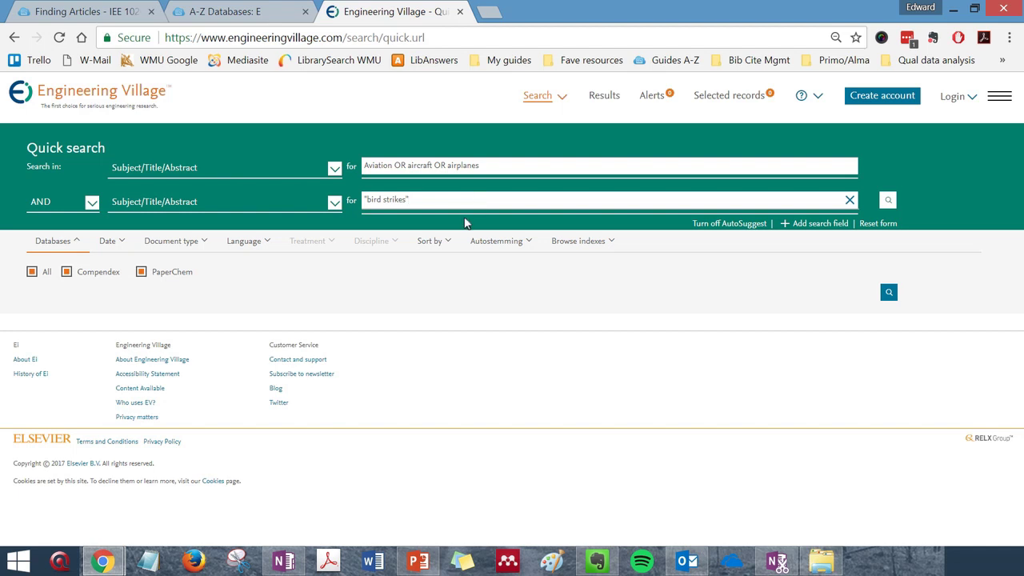
- Review the publication date limits without changing them, and run the quick search
{"action": "left_click", "coordinate": [122, 243]}
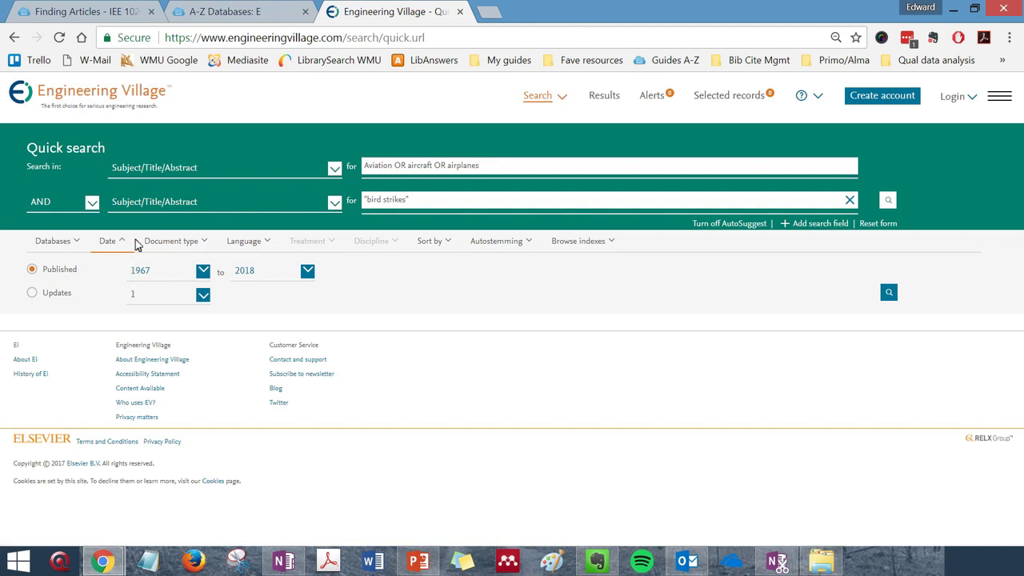
{"action": "left_click", "coordinate": [124, 243]}
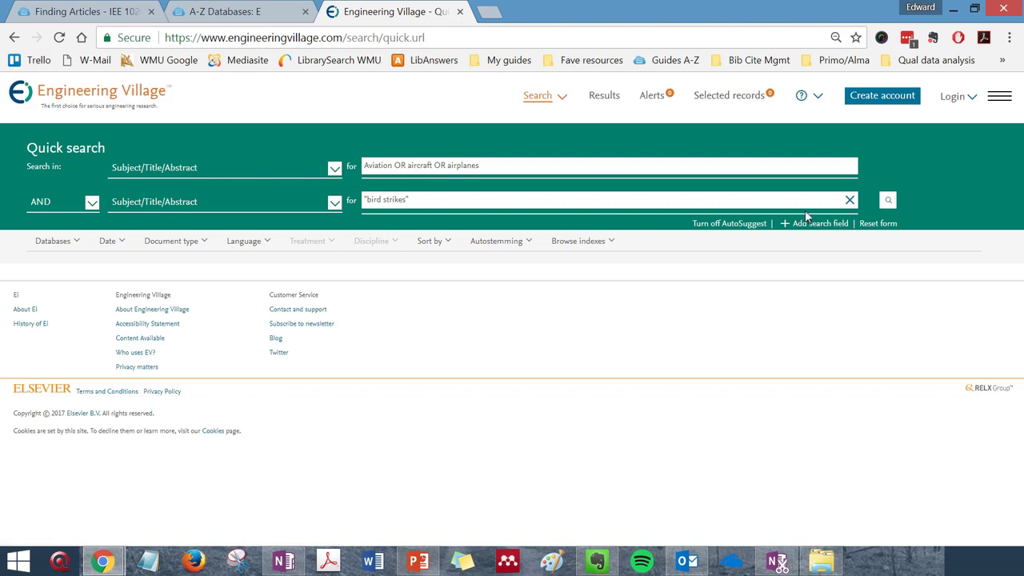
{"action": "left_click", "coordinate": [890, 201]}
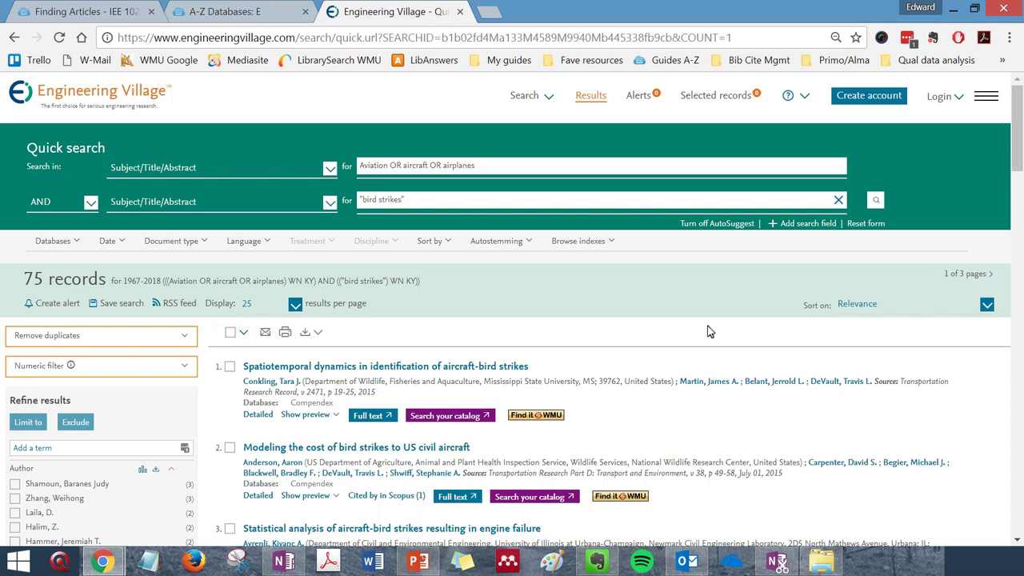
- Examine the citation details of the first two results, including source journal, publication date, volume and page numbers
{"action": "scroll", "coordinate": [708, 332], "scroll_direction": "down", "scroll_amount": 2}
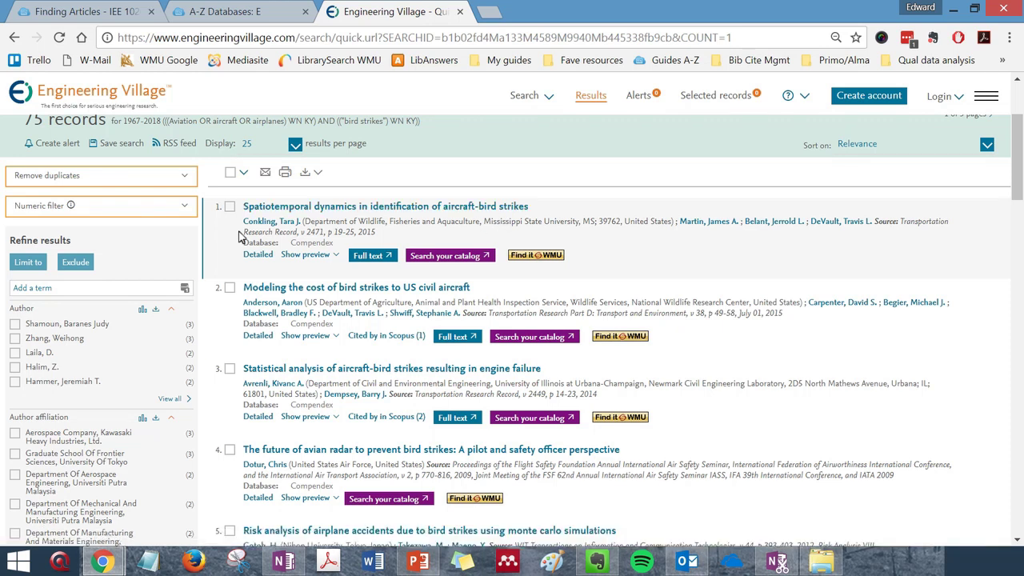
{"action": "left_click_drag", "start_coordinate": [239, 222], "coordinate": [741, 241]}
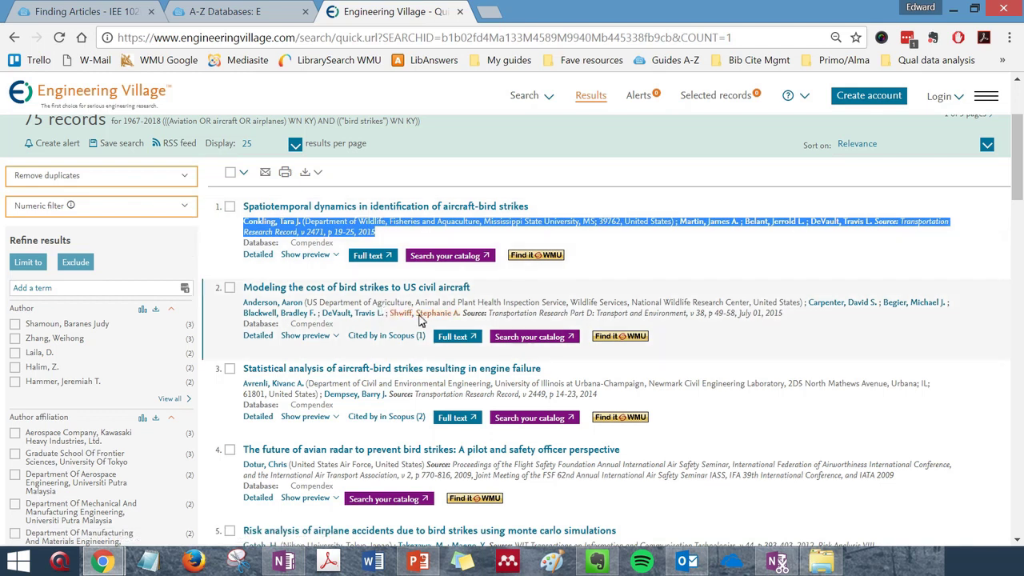
{"action": "left_click_drag", "start_coordinate": [464, 314], "coordinate": [688, 317]}
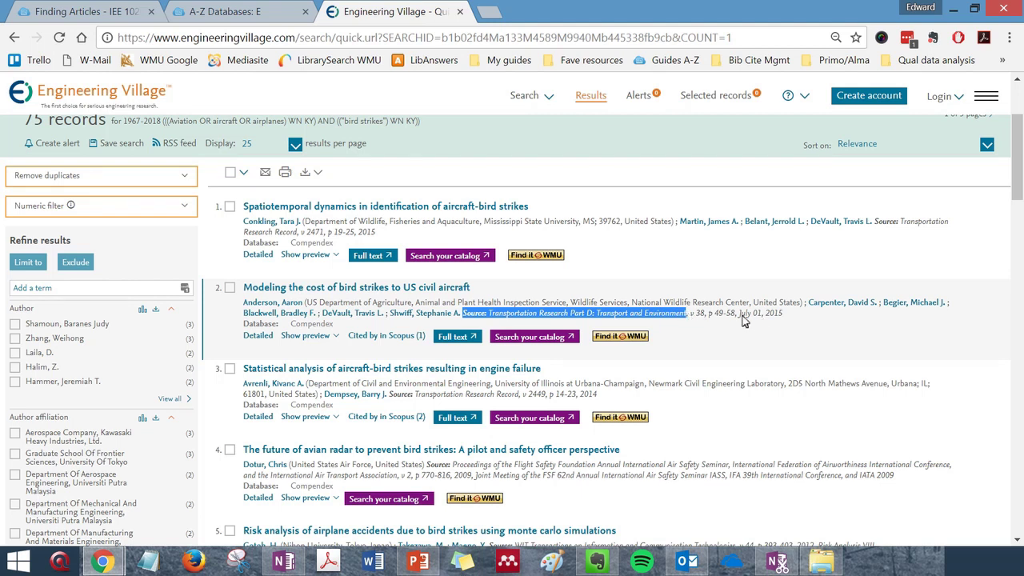
{"action": "left_click_drag", "start_coordinate": [739, 315], "coordinate": [786, 315]}
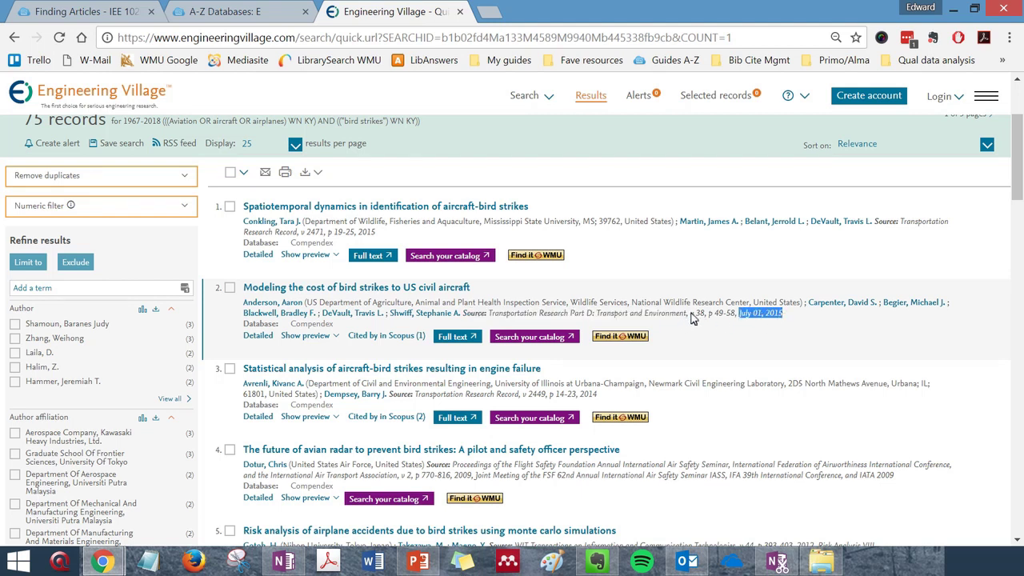
{"action": "left_click_drag", "start_coordinate": [691, 316], "coordinate": [732, 317]}
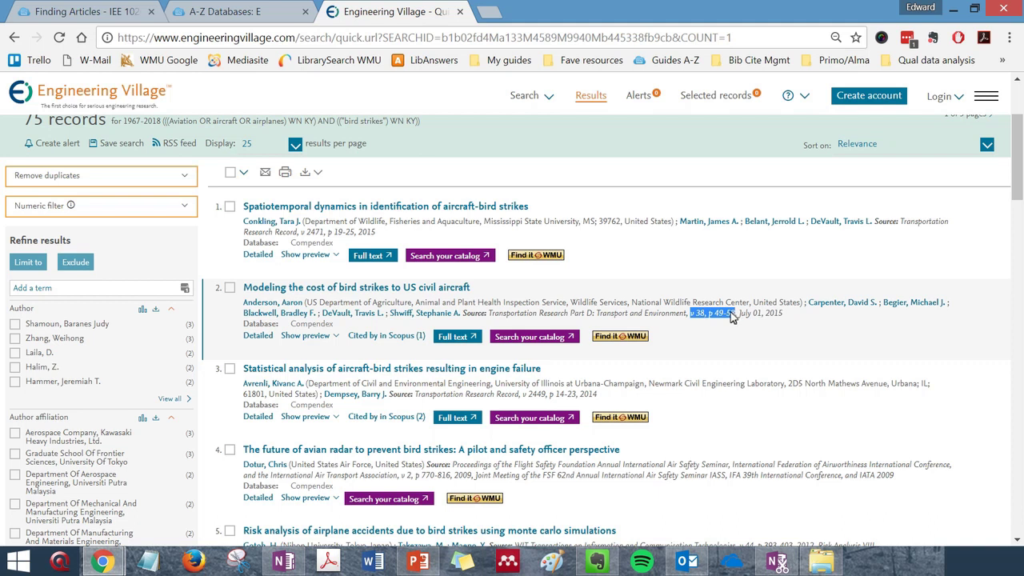
- Open the record "Modeling the cost of bird strikes to US civil aircraft" and examine its abstract, controlled terms and uncontrolled terms
{"action": "left_click", "coordinate": [294, 289]}
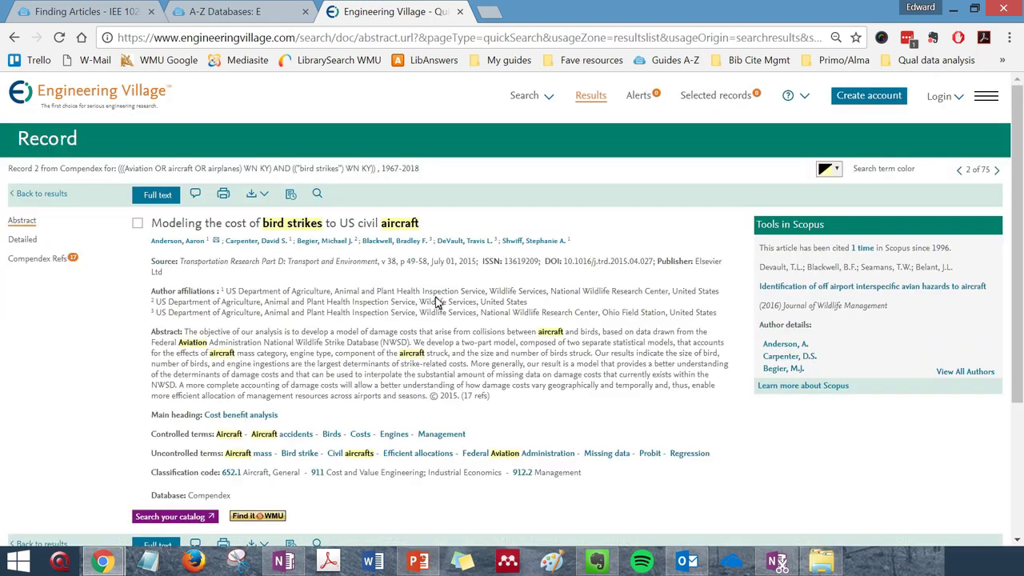
{"action": "left_click_drag", "start_coordinate": [151, 332], "coordinate": [507, 398]}
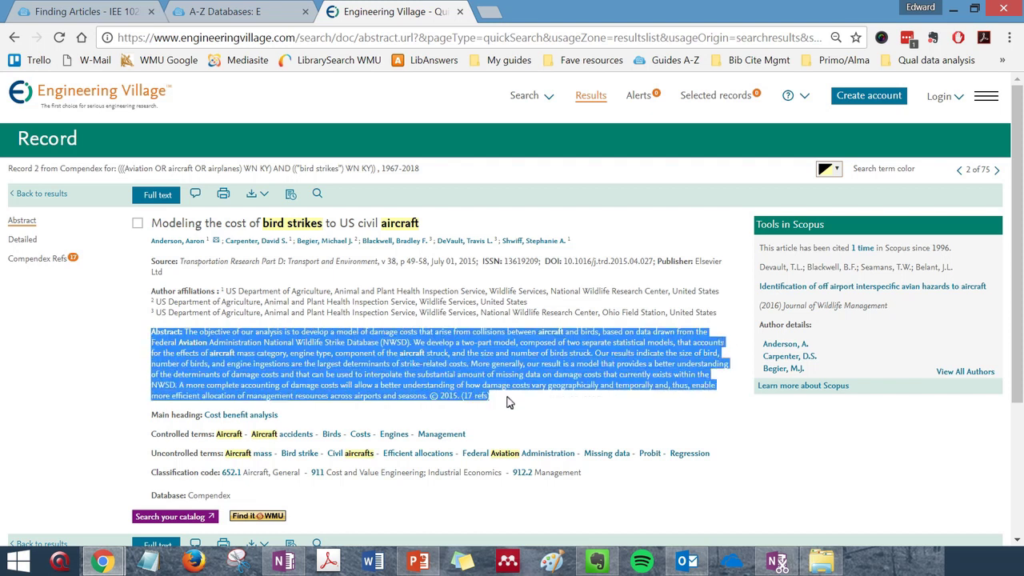
{"action": "left_click", "coordinate": [506, 400]}
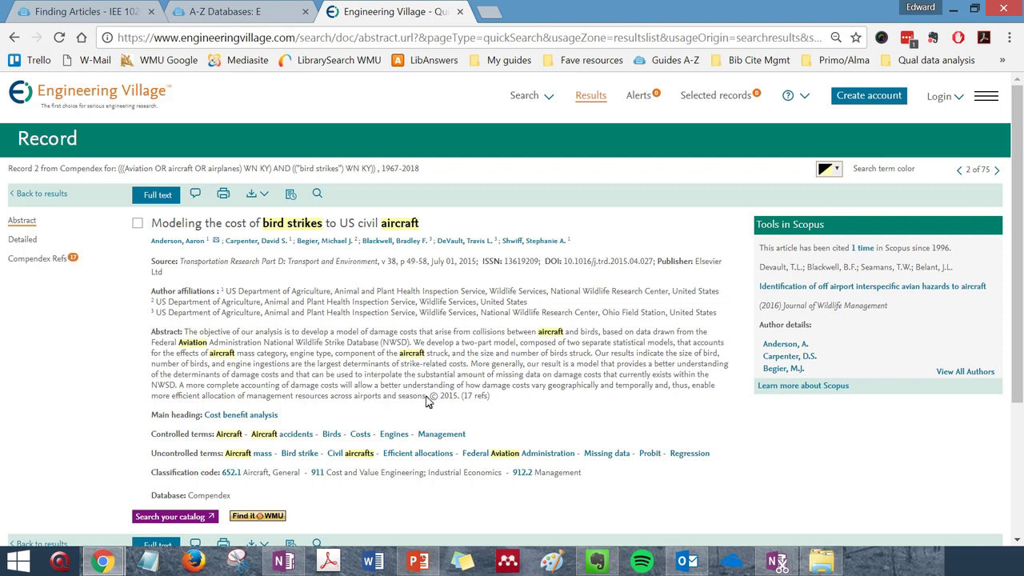
{"action": "scroll", "coordinate": [413, 402], "scroll_direction": "down", "scroll_amount": 1}
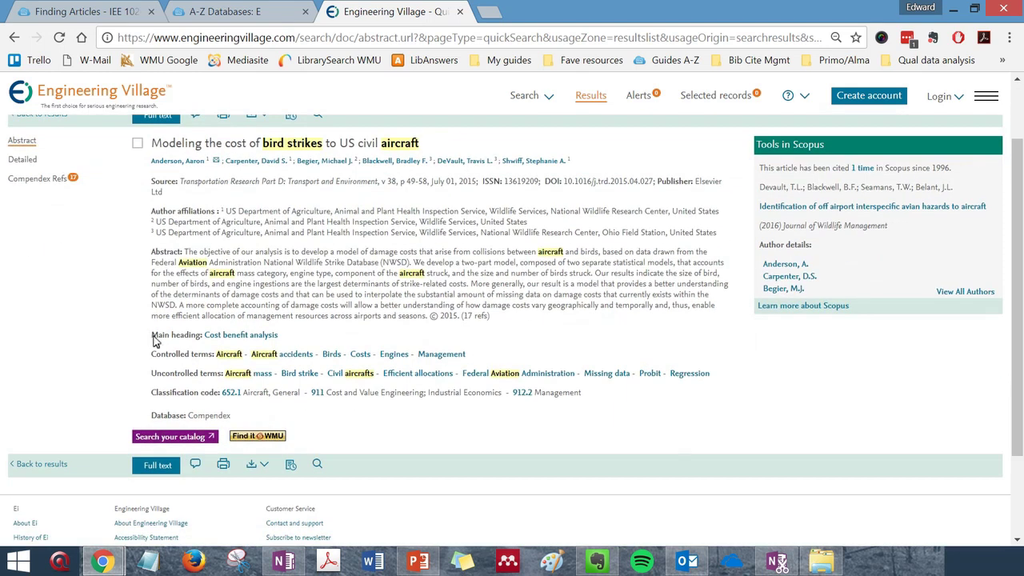
{"action": "left_click_drag", "start_coordinate": [152, 336], "coordinate": [210, 355]}
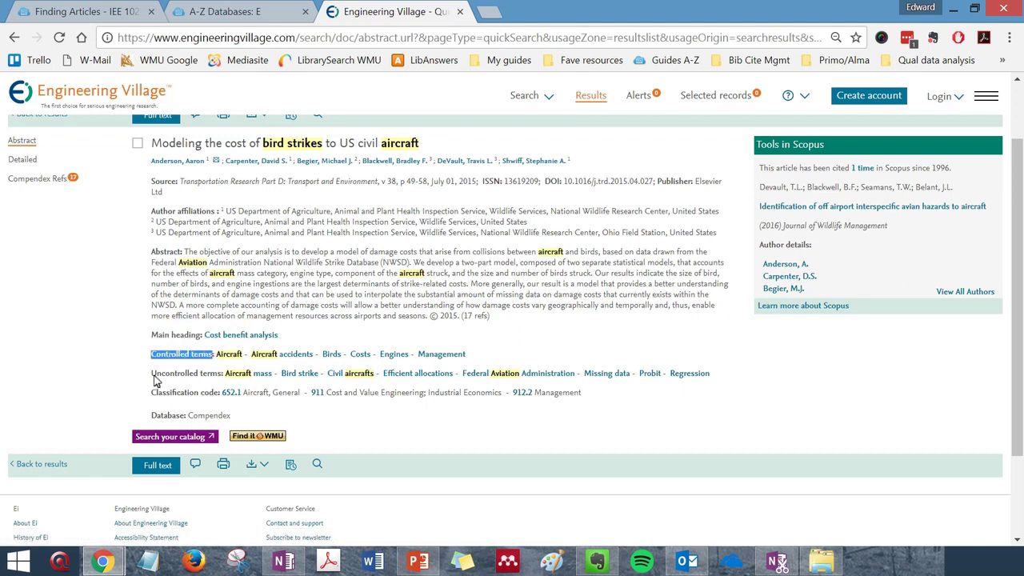
{"action": "left_click_drag", "start_coordinate": [152, 374], "coordinate": [225, 379]}
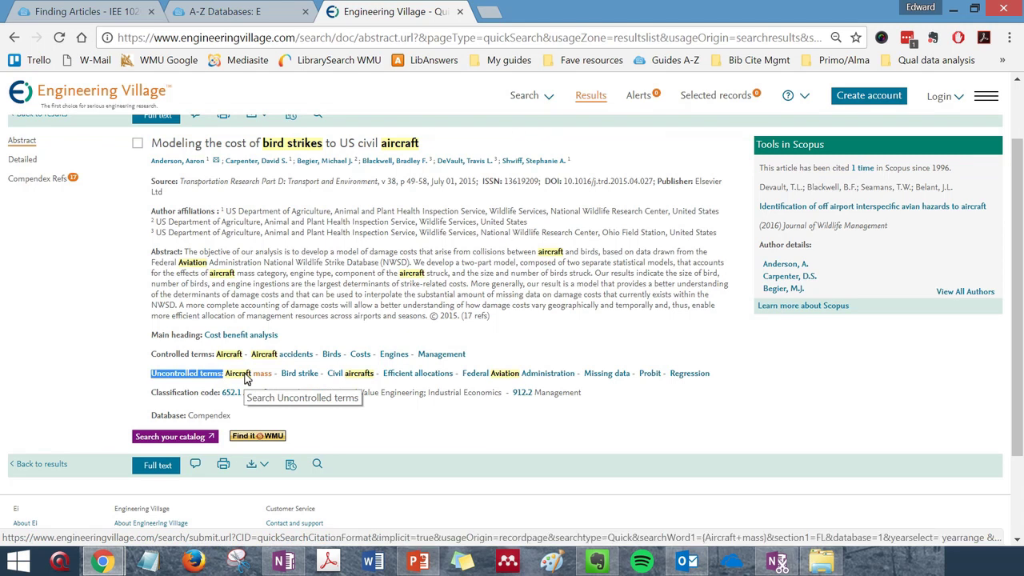
{"action": "scroll", "coordinate": [146, 321], "scroll_direction": "up", "scroll_amount": 1}
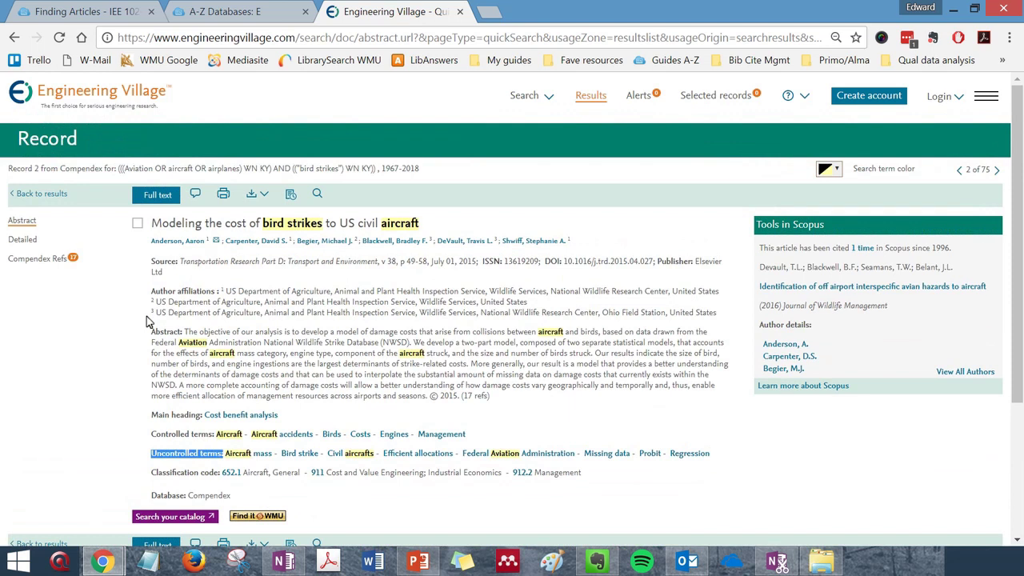
- Return from the record to the search results and locate the options for refining them
{"action": "left_click", "coordinate": [40, 194]}
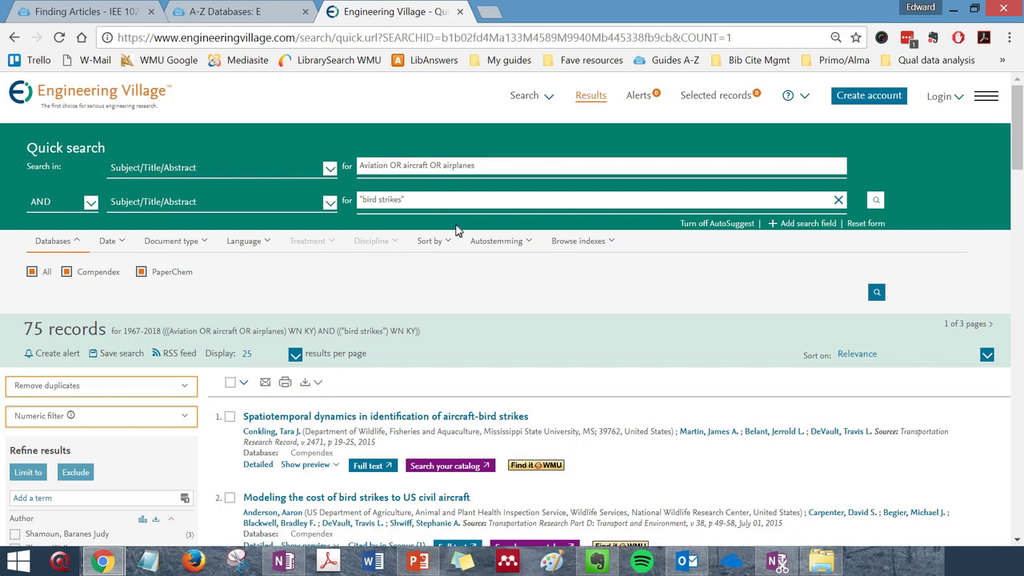
{"action": "left_click_drag", "start_coordinate": [1018, 148], "coordinate": [1018, 202]}
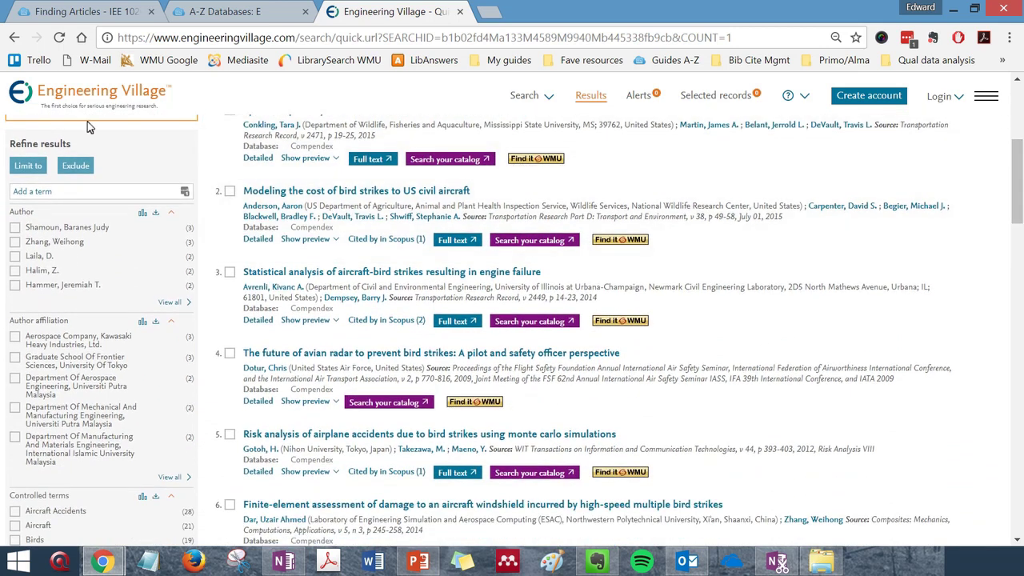
{"action": "left_click_drag", "start_coordinate": [8, 148], "coordinate": [69, 150]}
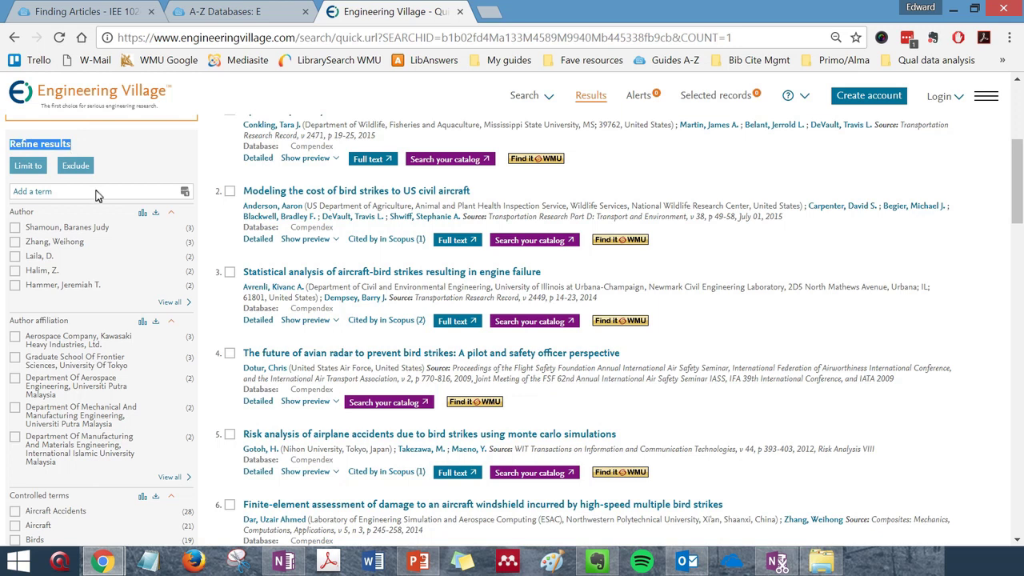
- Examine the refinement facets for author, author affiliation, controlled terms and document type, along with the Limit to and Exclude options
{"action": "scroll", "coordinate": [111, 344], "scroll_direction": "down", "scroll_amount": 2}
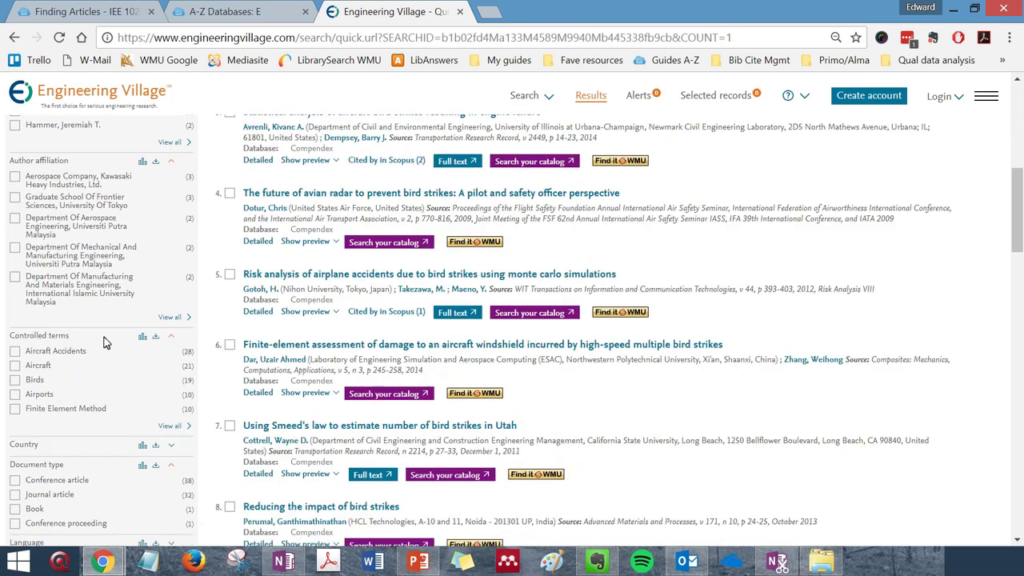
{"action": "scroll", "coordinate": [100, 320], "scroll_direction": "up", "scroll_amount": 1}
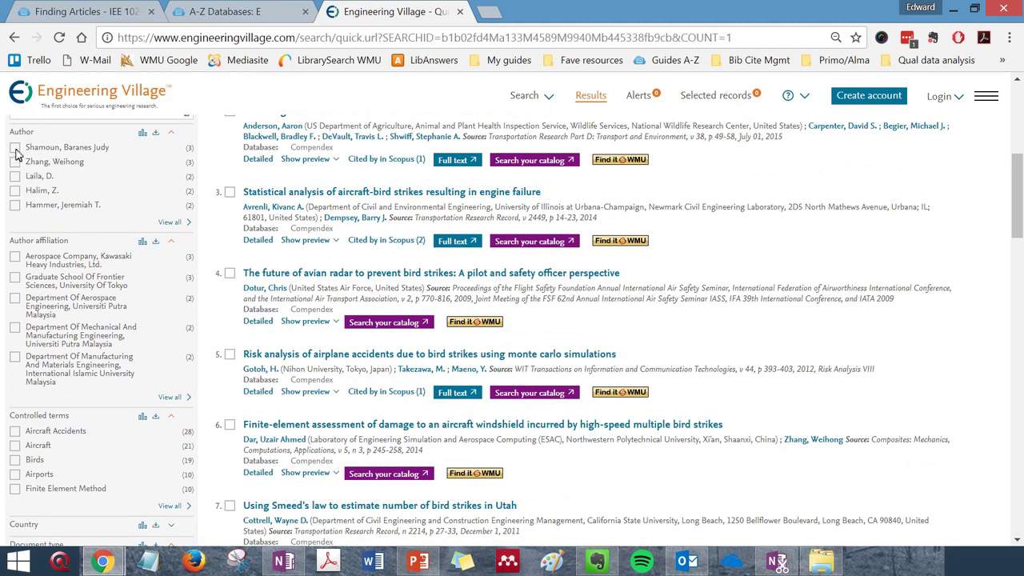
{"action": "scroll", "coordinate": [16, 304], "scroll_direction": "down", "scroll_amount": 2}
{"action": "scroll", "coordinate": [12, 292], "scroll_direction": "up", "scroll_amount": 1}
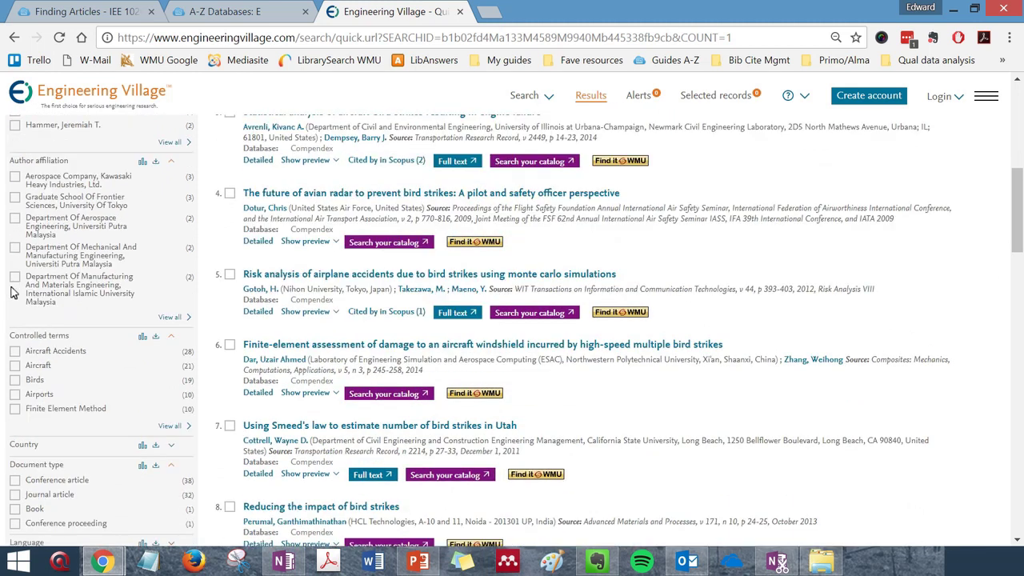
{"action": "scroll", "coordinate": [34, 368], "scroll_direction": "up", "scroll_amount": 1}
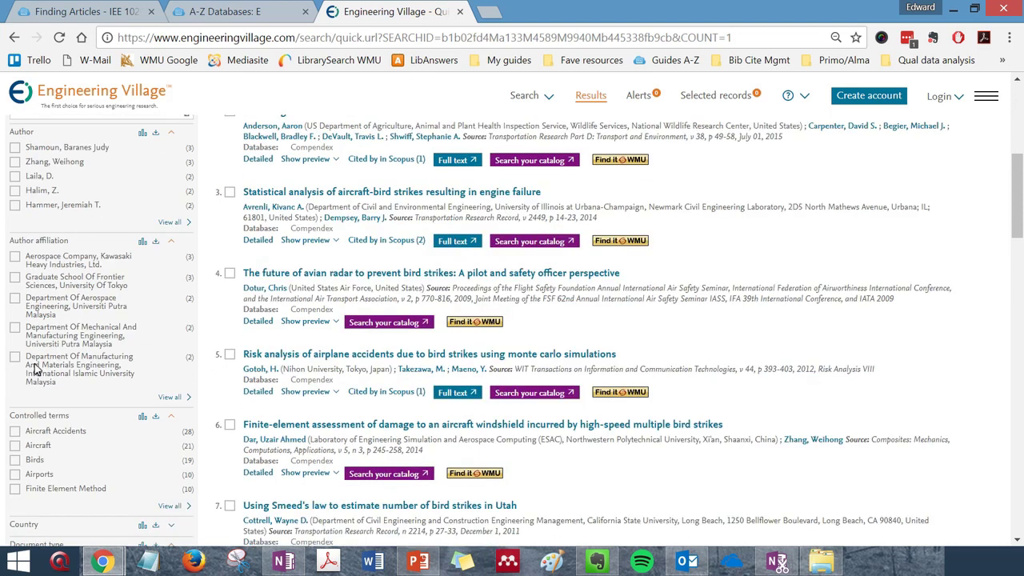
{"action": "scroll", "coordinate": [33, 368], "scroll_direction": "down", "scroll_amount": 1}
{"action": "scroll", "coordinate": [36, 370], "scroll_direction": "down", "scroll_amount": 2}
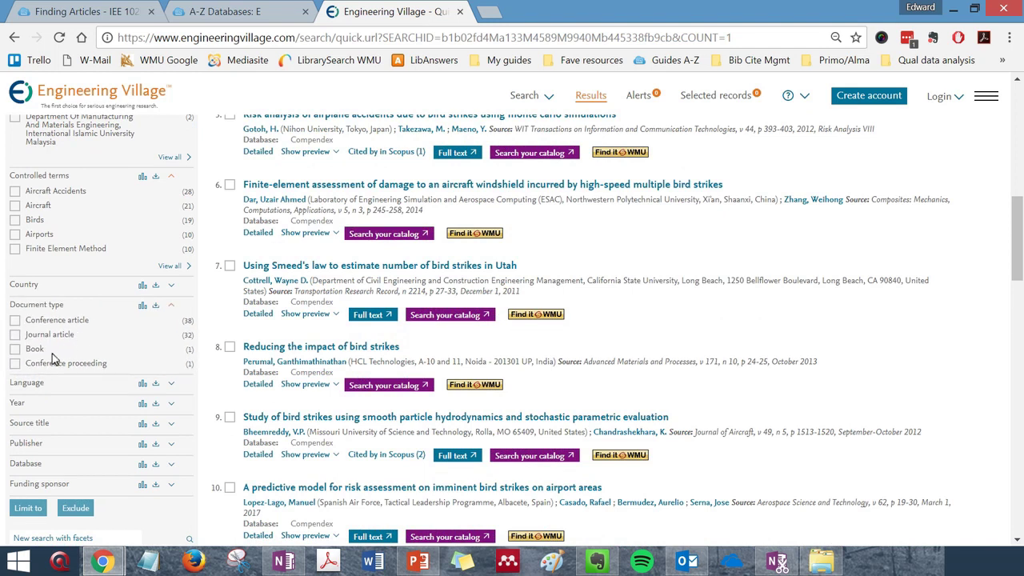
{"action": "scroll", "coordinate": [52, 354], "scroll_direction": "up", "scroll_amount": 5}
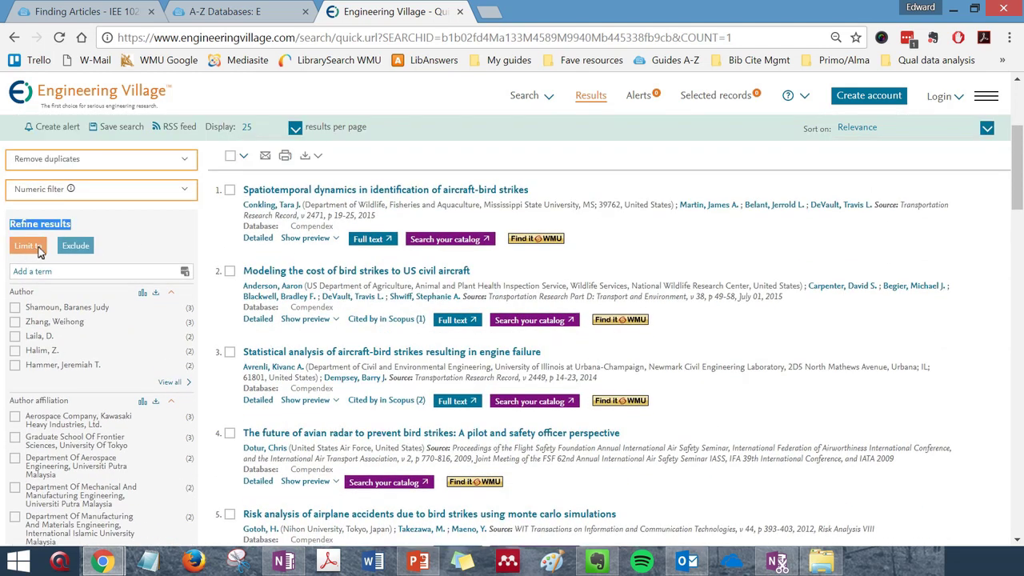
- Check the full-text availability of "Spatiotemporal dynamics in identification of aircraft-bird strikes" through Find it @ WMU
{"action": "left_click", "coordinate": [33, 248]}
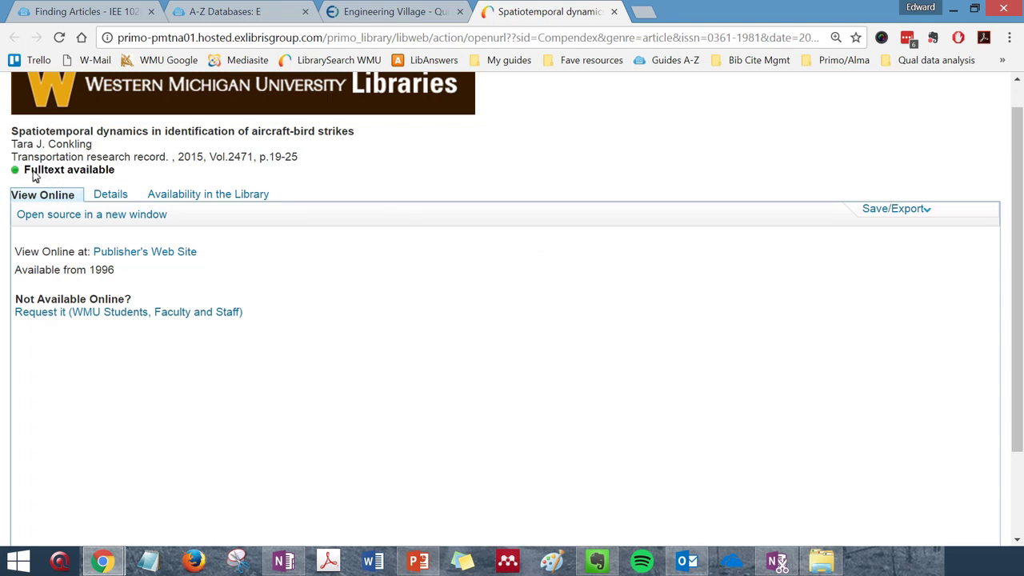
{"action": "left_click_drag", "start_coordinate": [25, 176], "coordinate": [117, 177]}
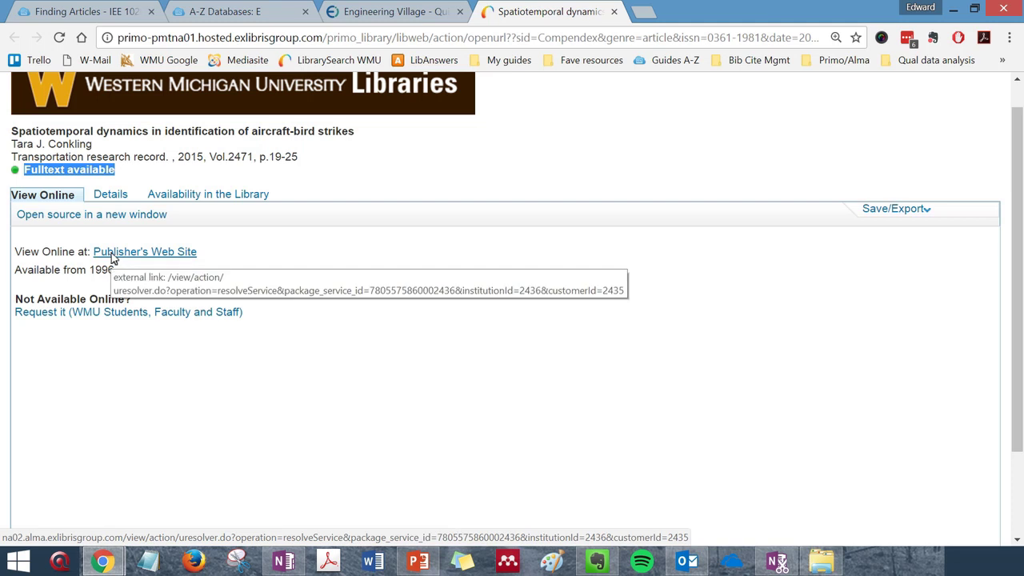
- Check the online and in-library availability of "The future of avian radar to prevent bird strikes" through Find it @ WMU
{"action": "left_click", "coordinate": [362, 12]}
{"action": "scroll", "coordinate": [551, 350], "scroll_direction": "down", "scroll_amount": 2}
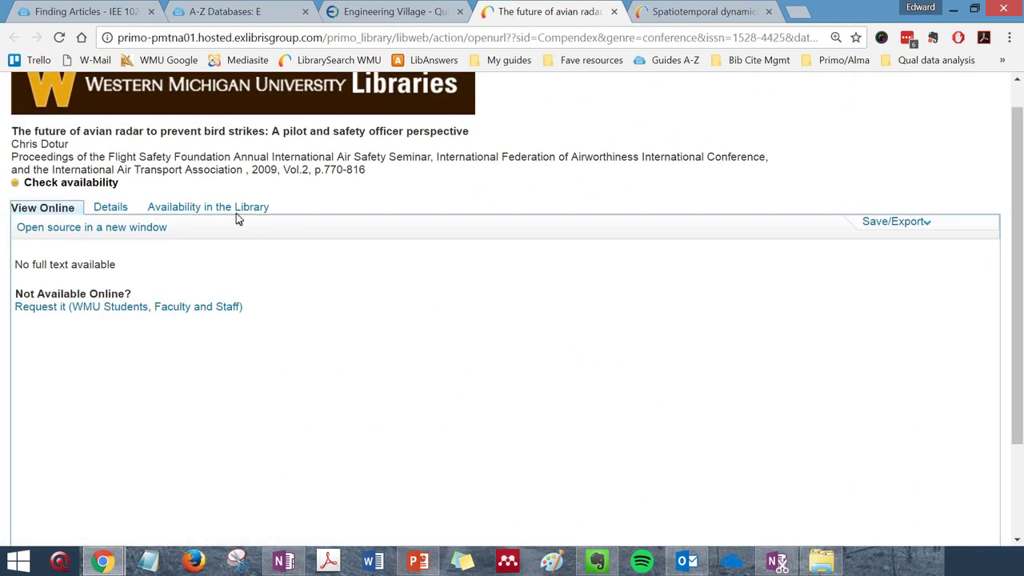
{"action": "left_click", "coordinate": [196, 208]}
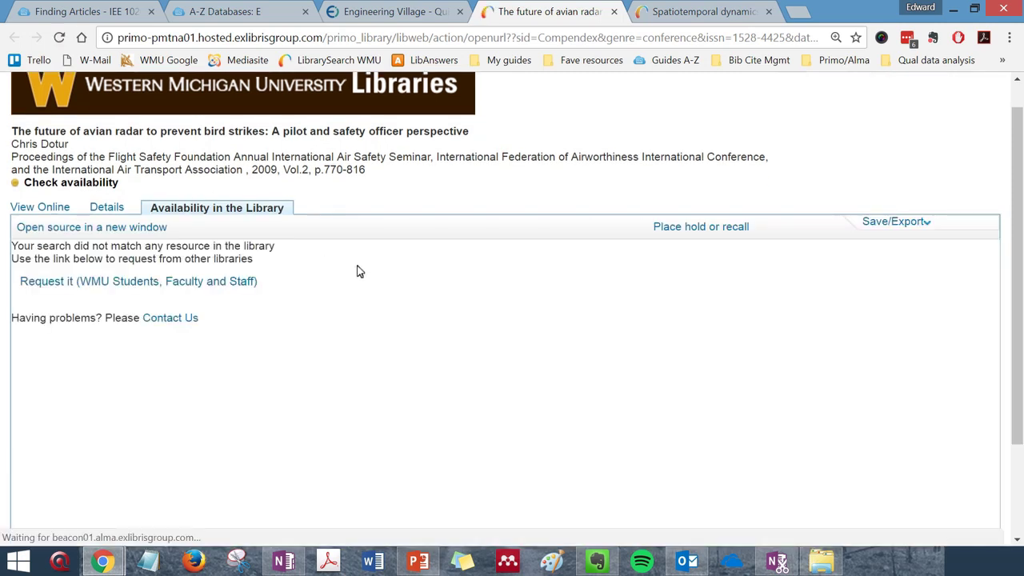